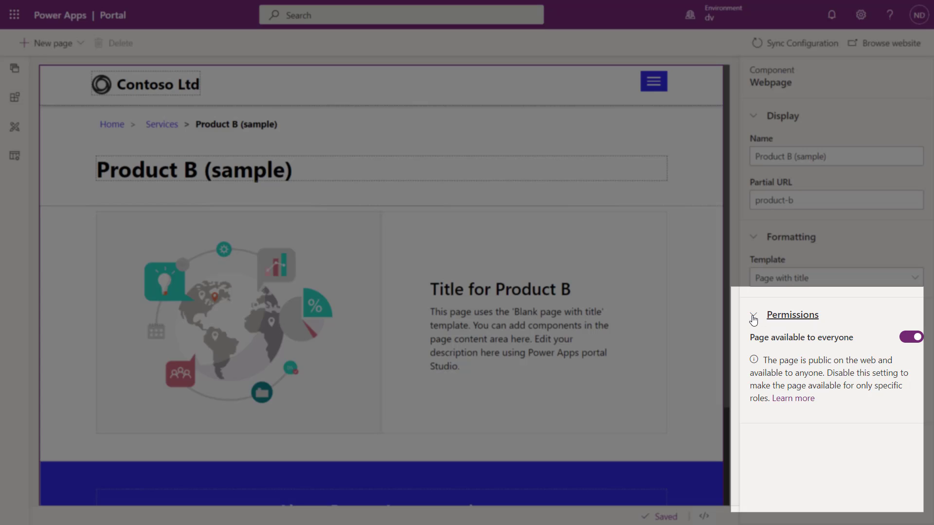
Step: Turn off 'Page available to everyone' for the Product B (sample) page
click(753, 318)
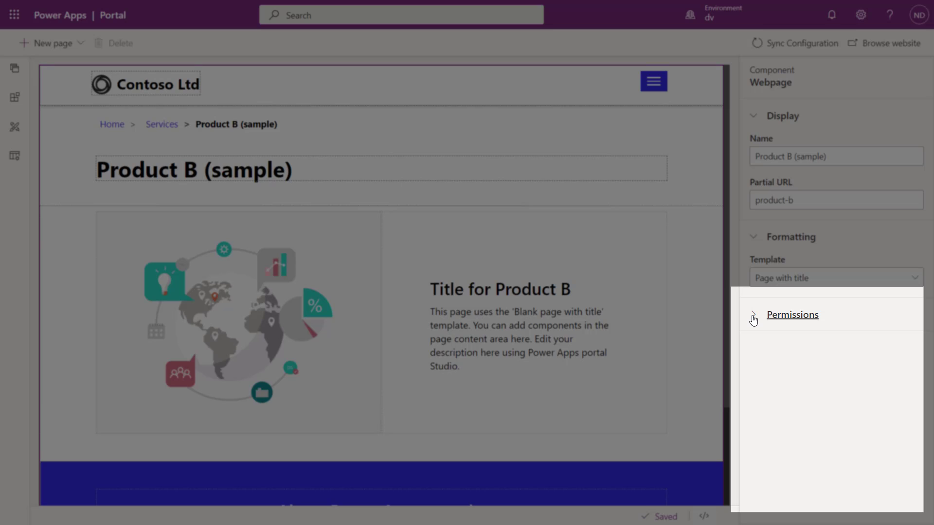
click(753, 319)
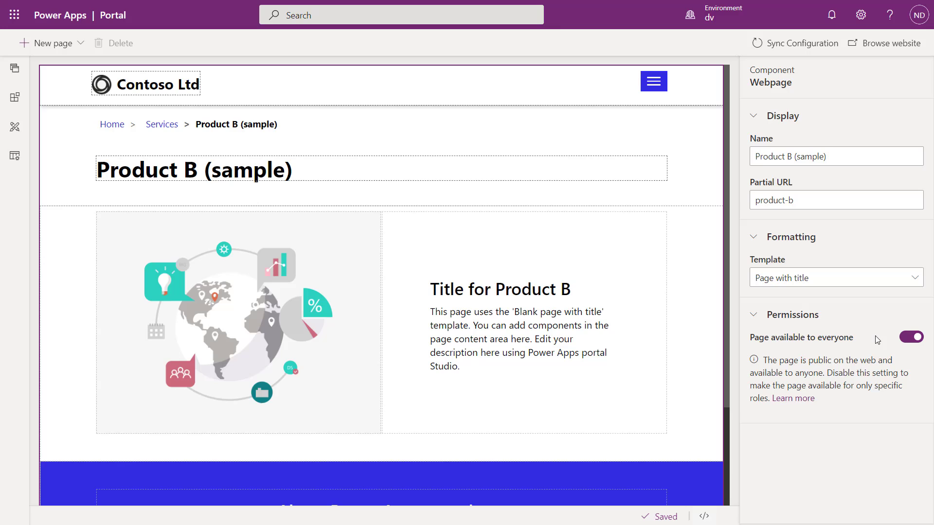
click(910, 338)
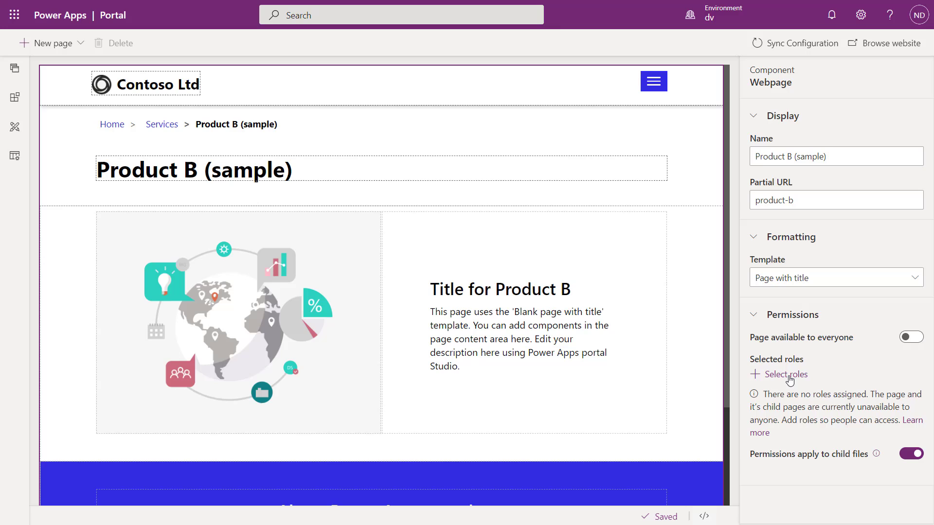
Step: Try the Authenticated Users and ProductManager role checkboxes, then leave every role unticked
click(786, 375)
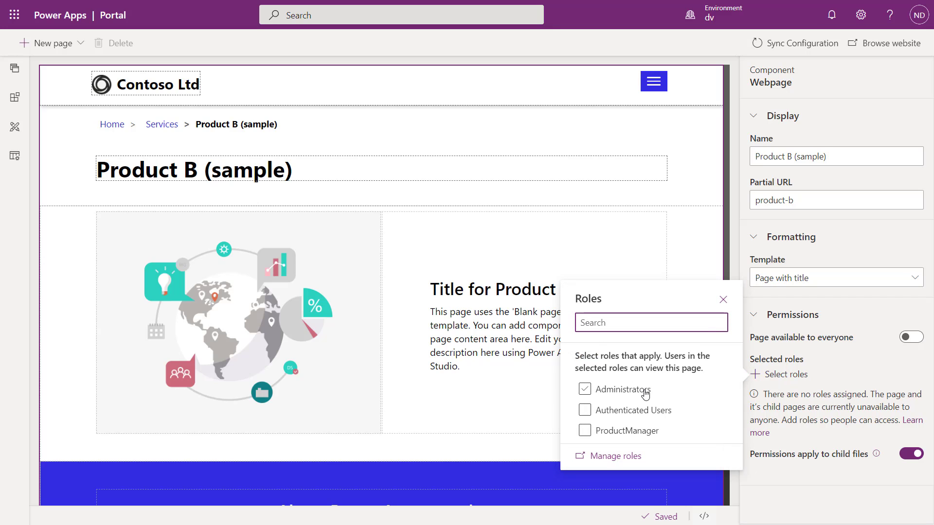
click(662, 412)
click(662, 413)
click(647, 436)
click(709, 439)
Step: From Manage roles, open the ProductManager web role and list its related Contacts
click(617, 457)
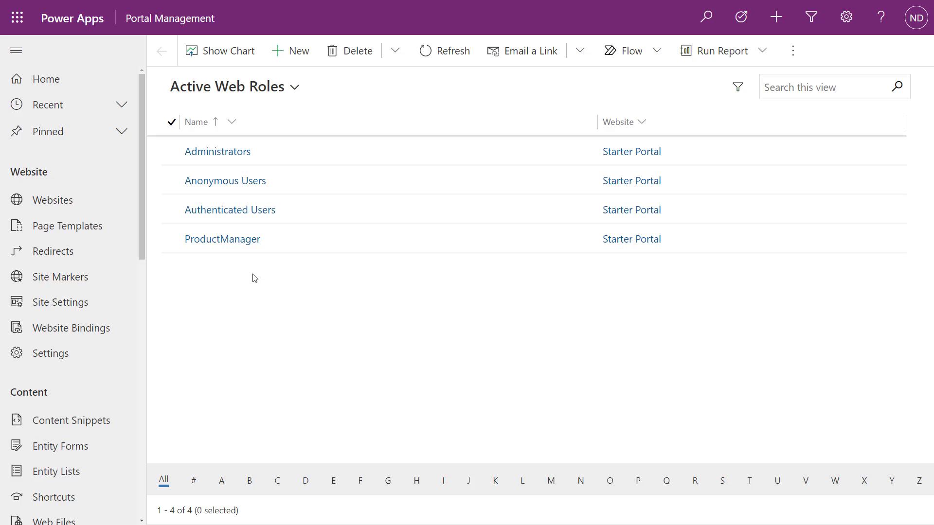
click(236, 241)
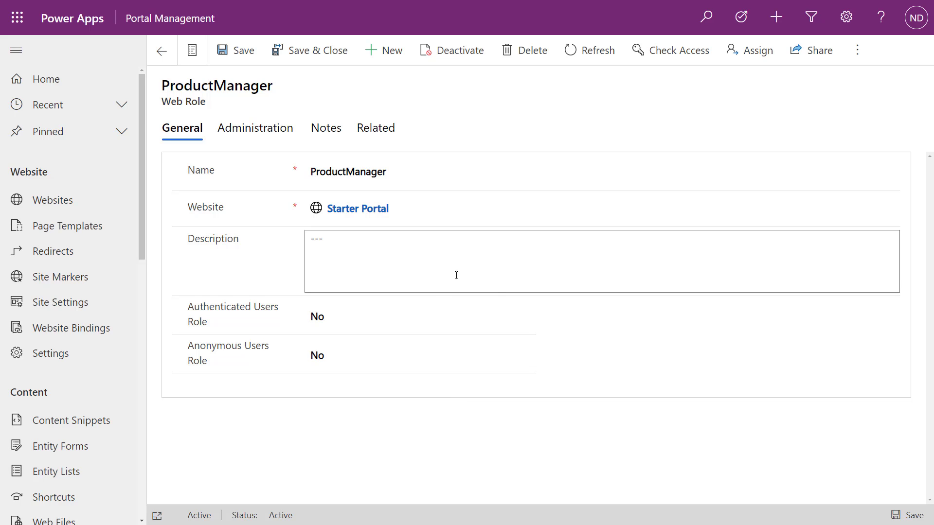
click(374, 132)
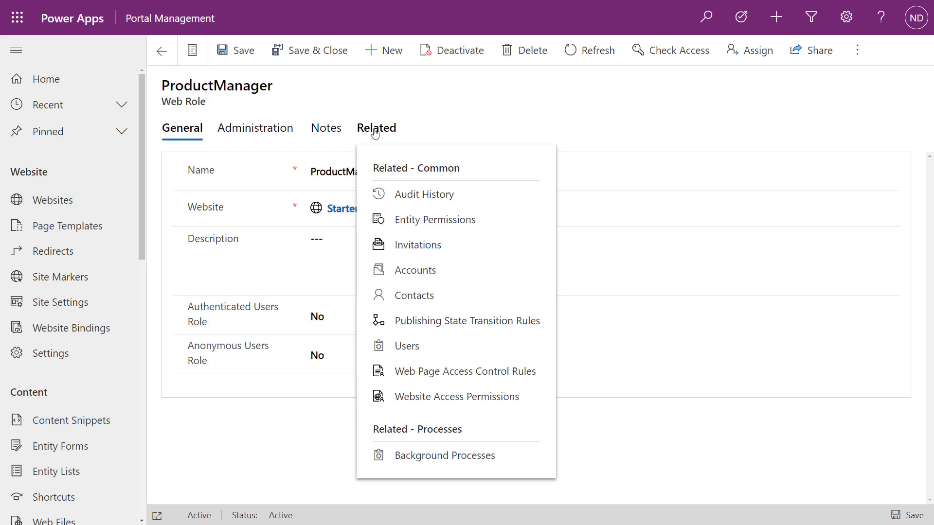
click(429, 299)
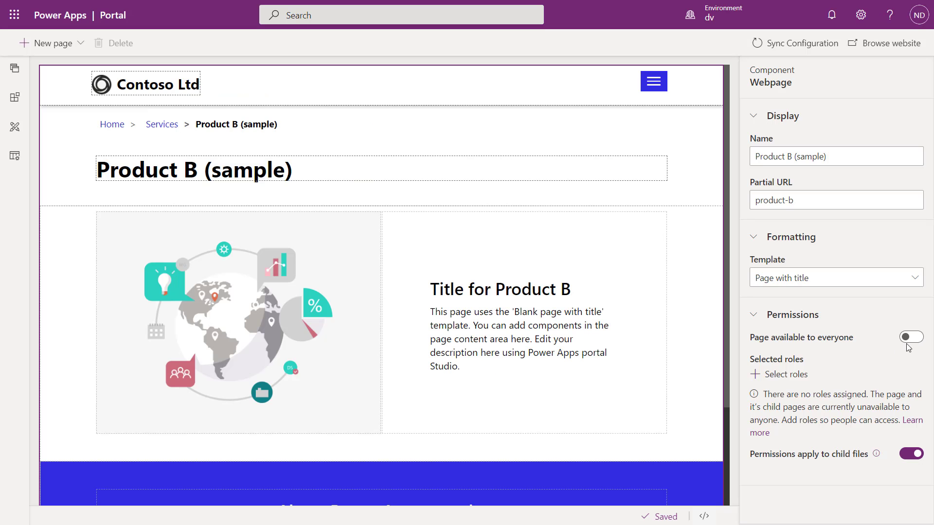
Step: Assign ProductManager as the only role allowed to view Product B (sample)
click(786, 374)
click(586, 431)
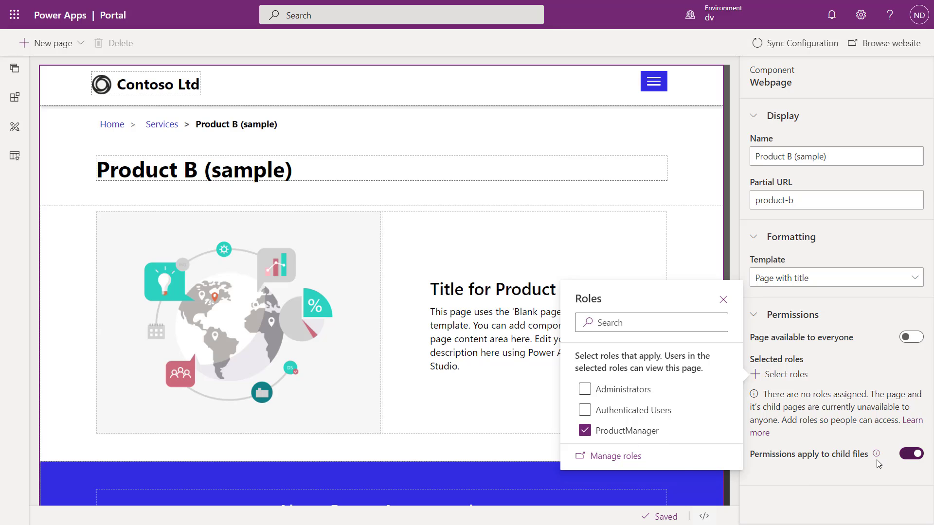
click(810, 476)
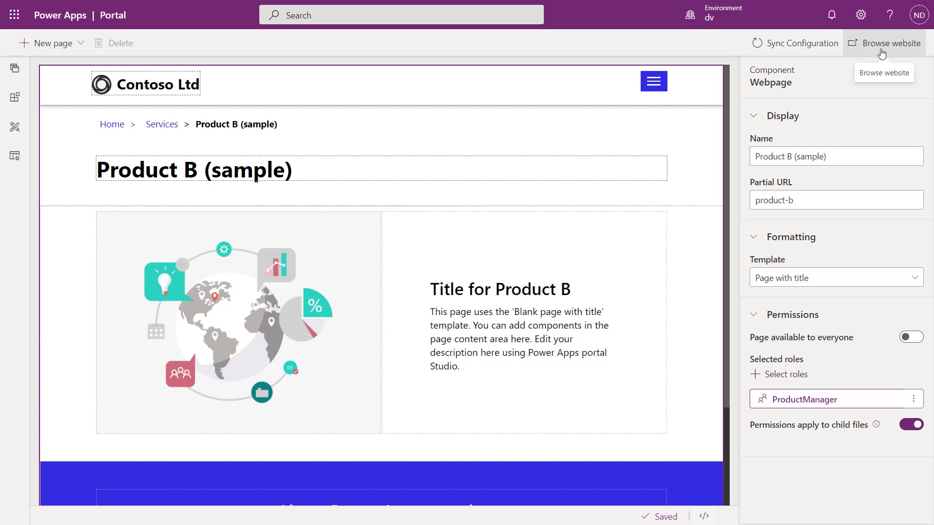
Step: Switch to the Home page, then expand Services in the page tree to see Product B's restriction
click(14, 68)
click(63, 96)
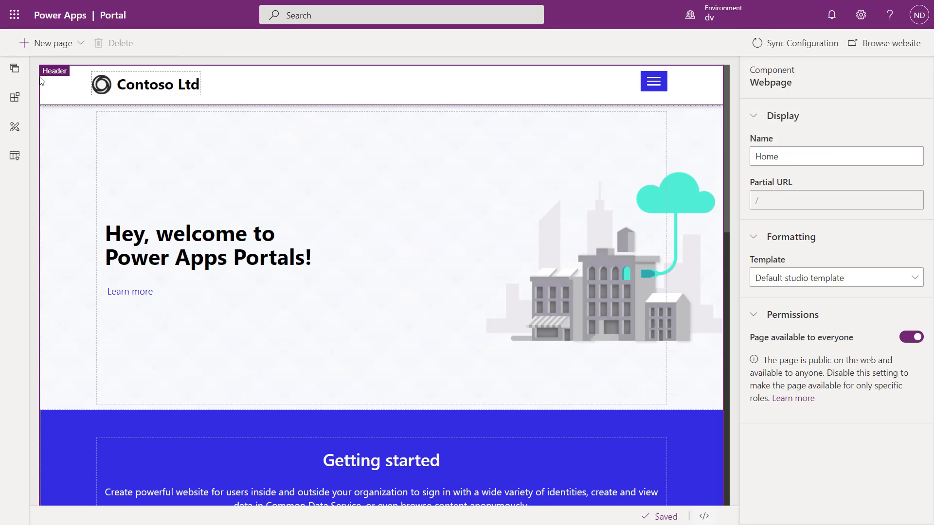
click(12, 71)
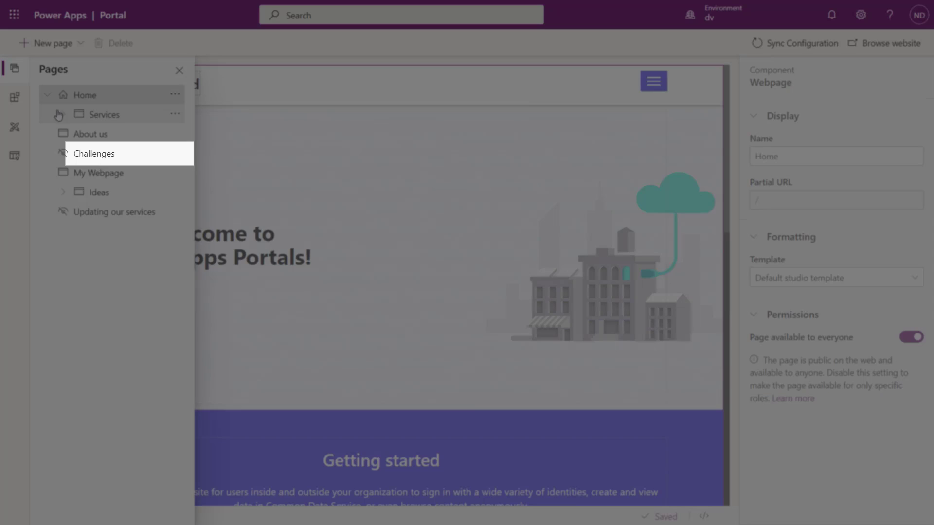
click(63, 116)
mouse_move(168, 155)
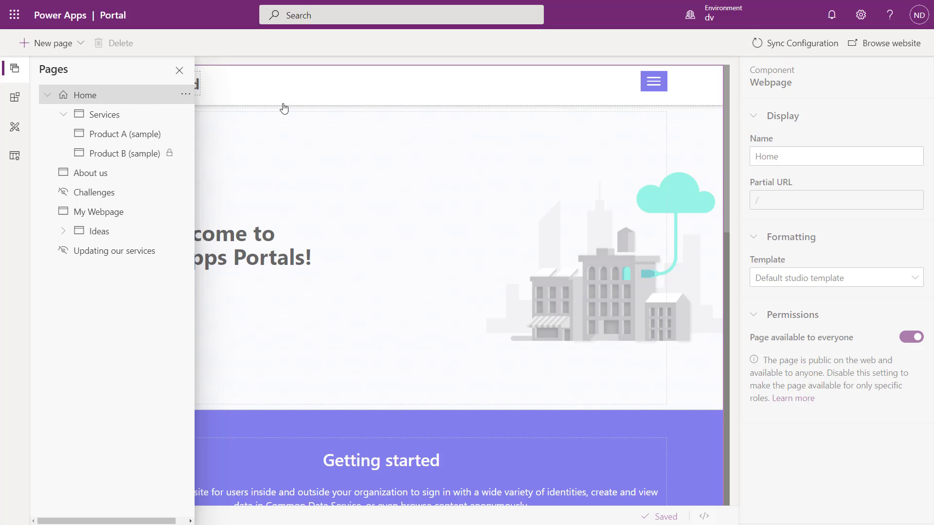
Step: Browse the live site signed out and check that Services lists only Product A (sample)
click(887, 49)
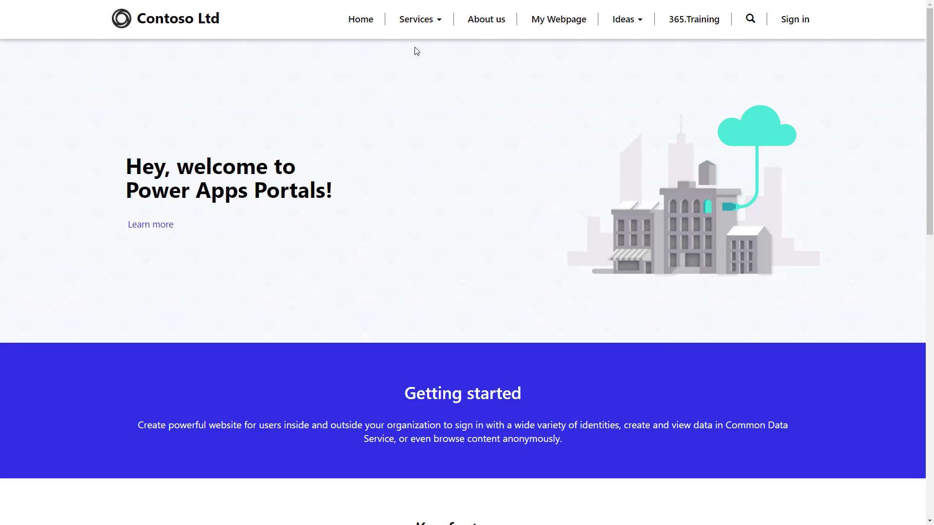
click(417, 23)
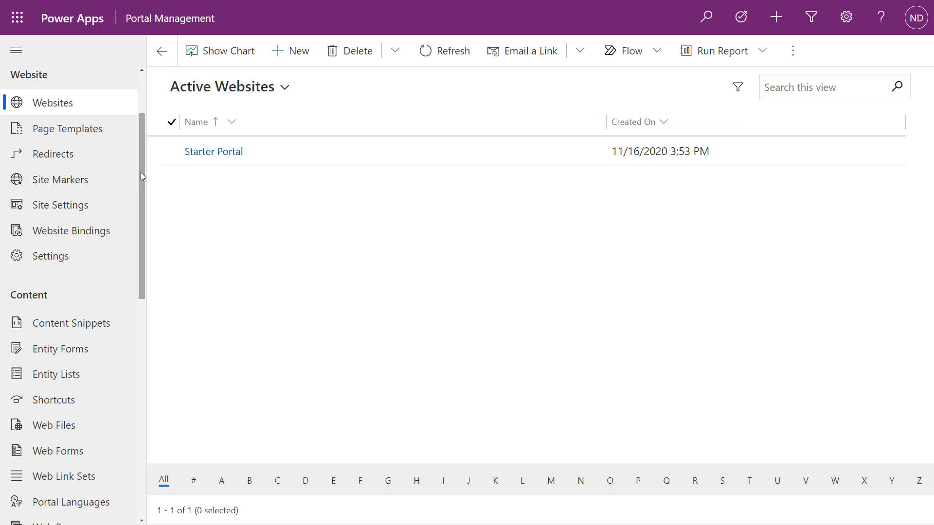
Step: Scroll the left navigation to Content and open Web Link Sets
drag(142, 173, 128, 255)
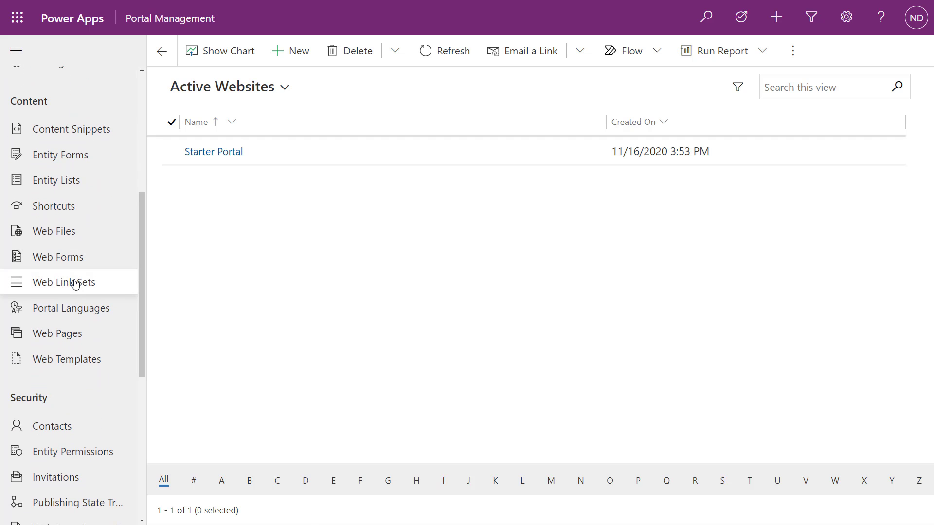
click(75, 284)
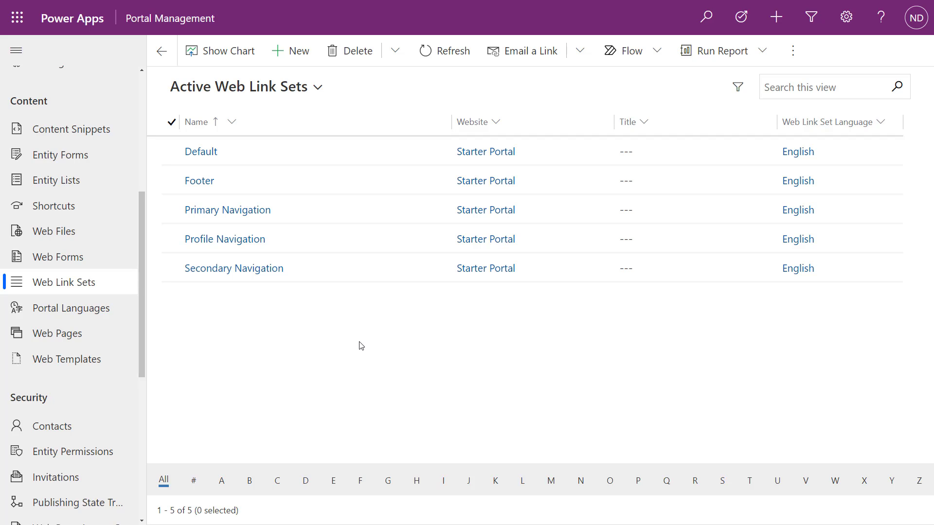
Step: Open the Product B (sample) web link inside the Default web link set
click(208, 153)
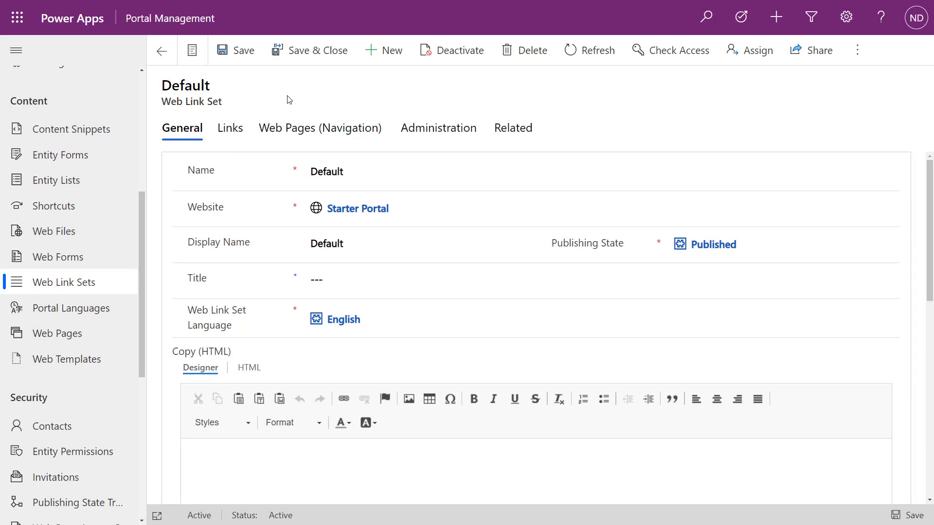
click(233, 131)
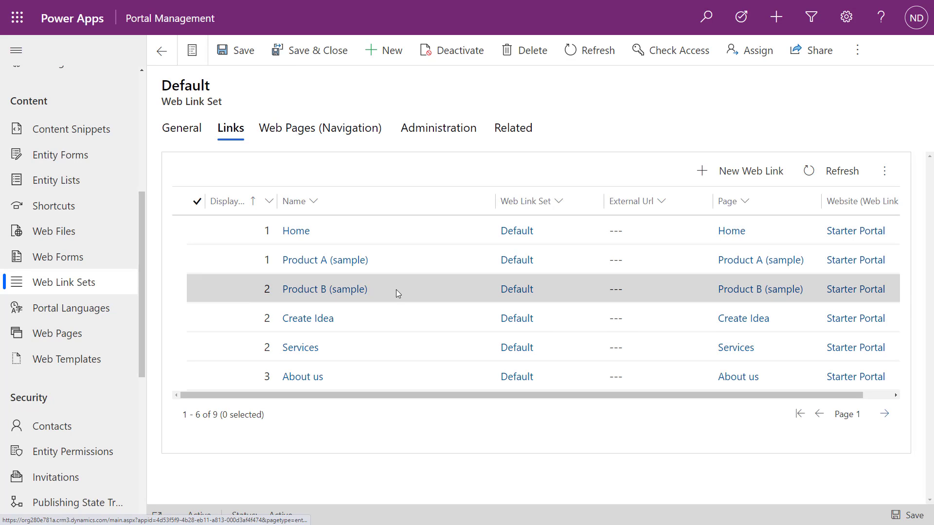
click(337, 294)
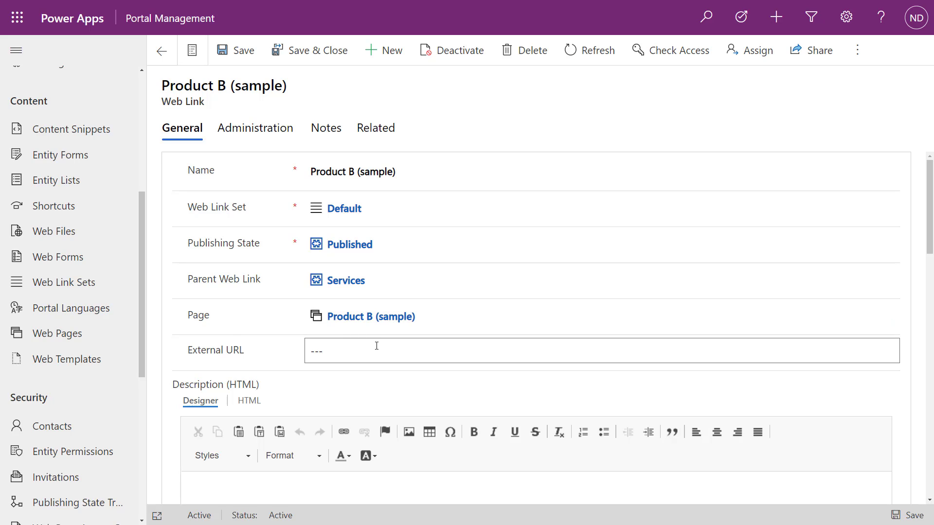
Step: Enable Disable Page Validation on the link, save it, and open the live portal
scroll(376, 346, down, 6)
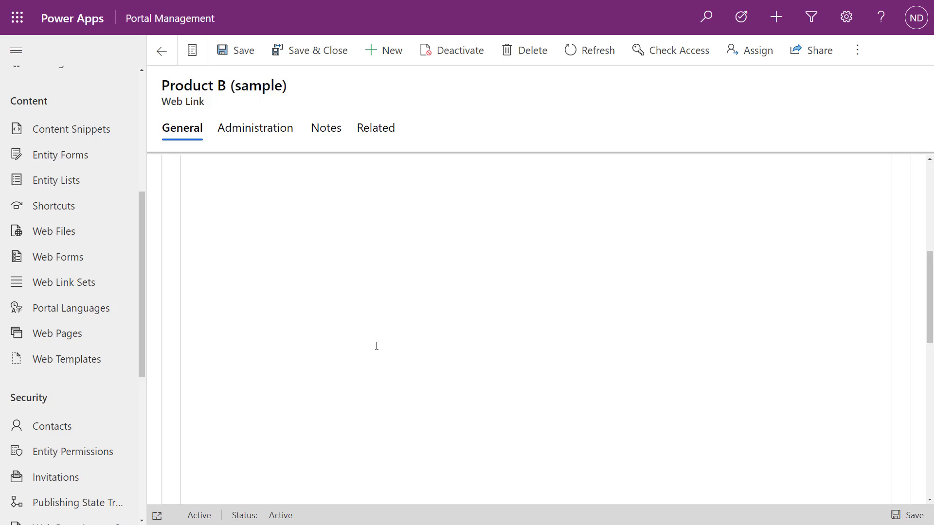
scroll(376, 346, down, 5)
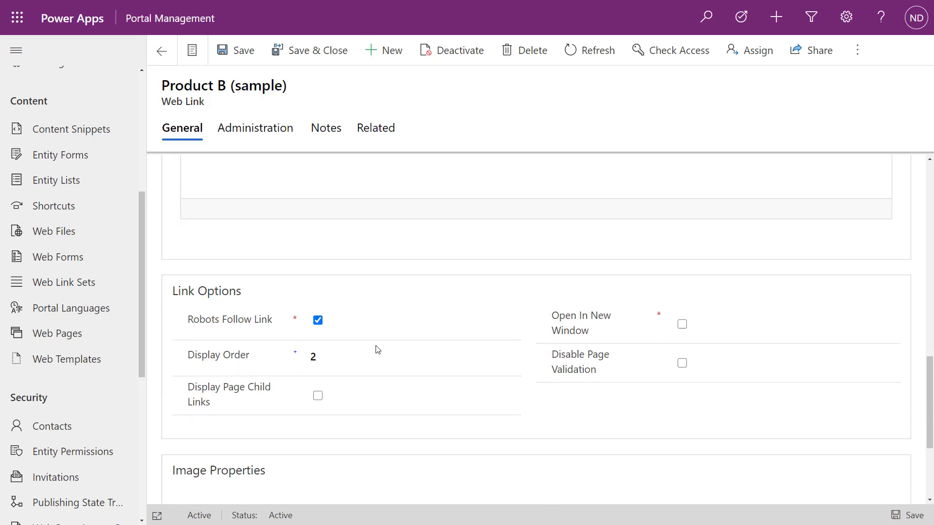
scroll(377, 350, down, 2)
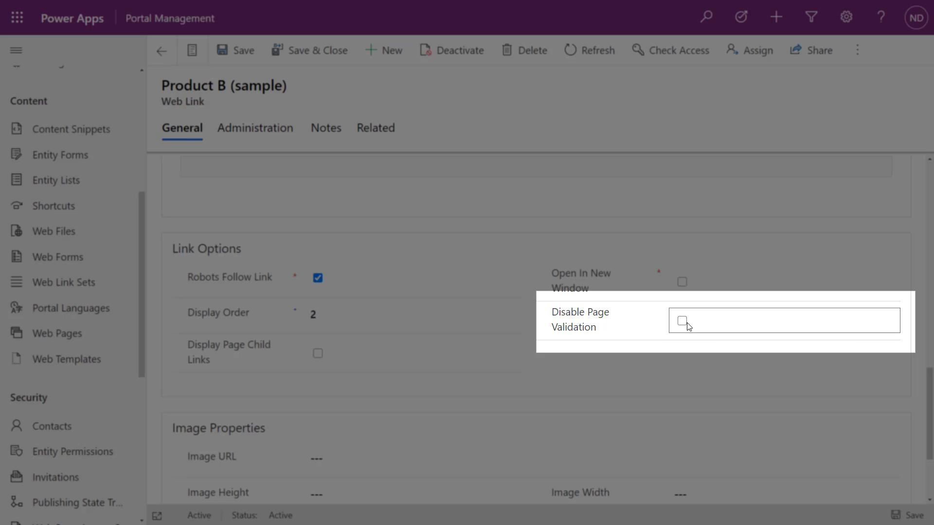
click(683, 322)
click(908, 518)
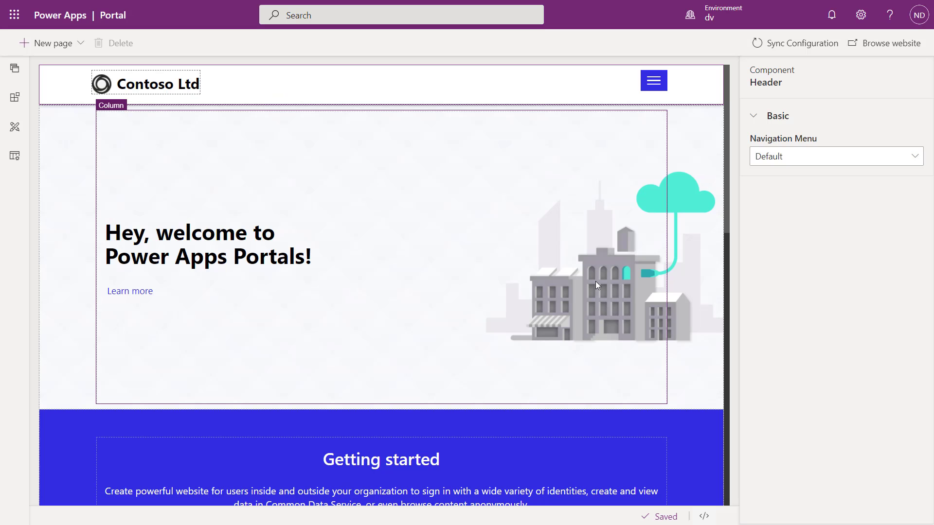
click(879, 48)
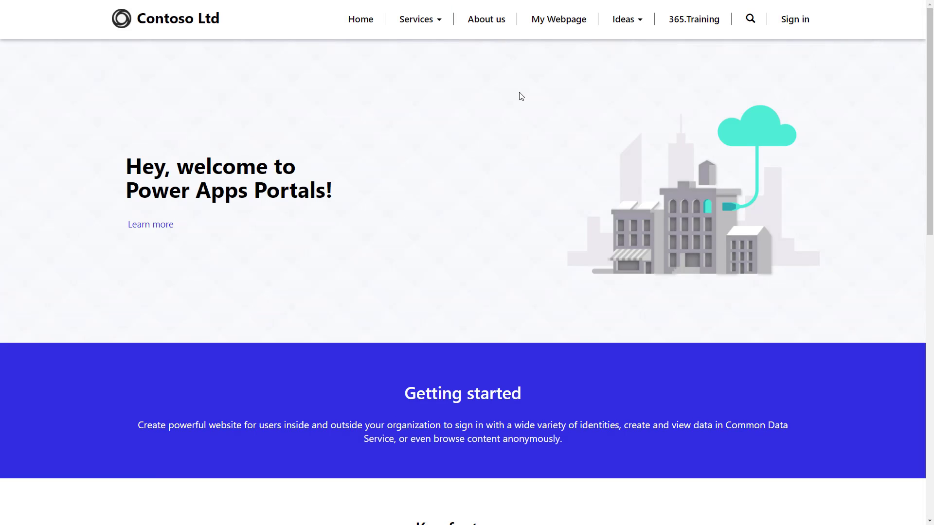
Step: Go to Services > Product B (sample) on the live portal, which redirects to sign-in
click(429, 24)
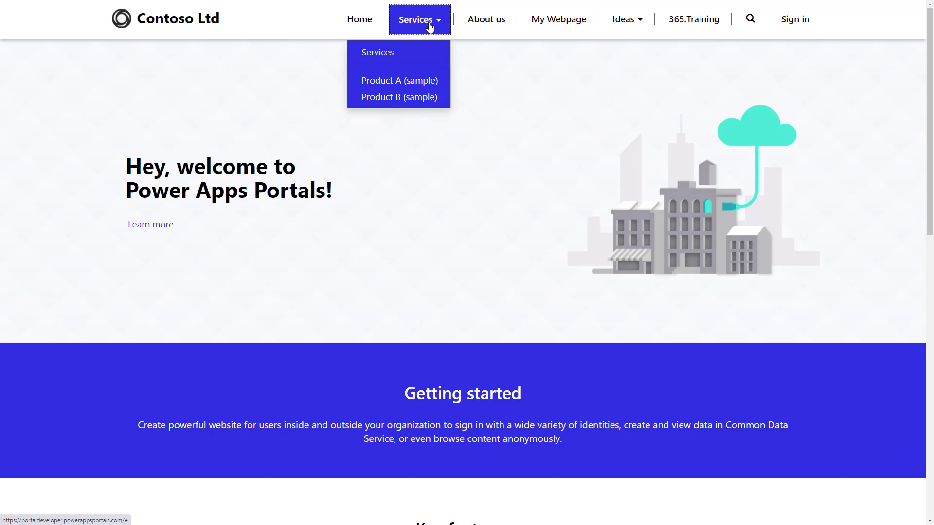
click(397, 102)
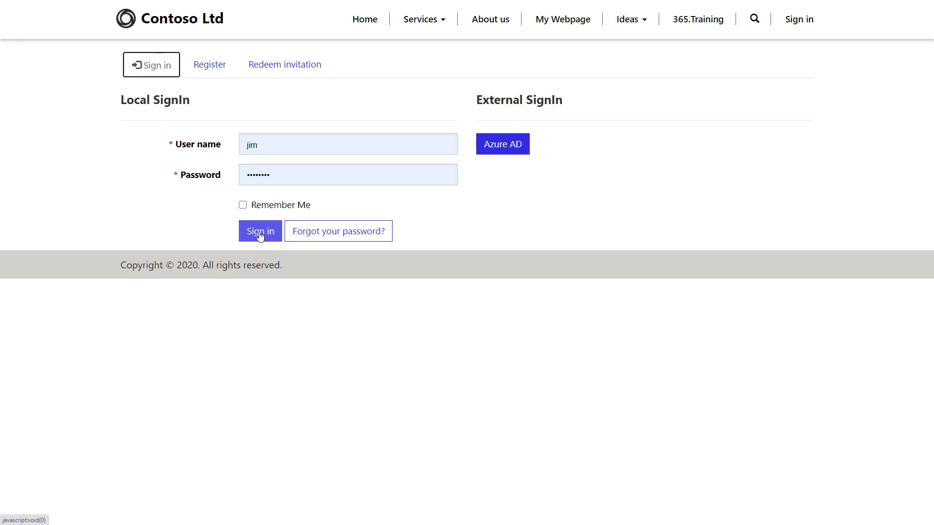
Step: Submit the local sign-in form as the sample contact
click(259, 233)
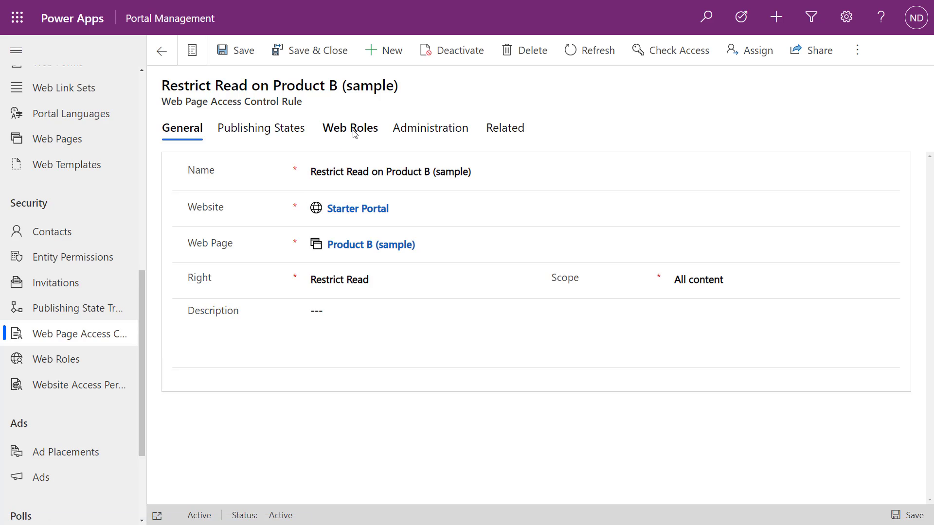
Step: Show the web roles attached to the Restrict Read on Product B (sample) rule
click(352, 130)
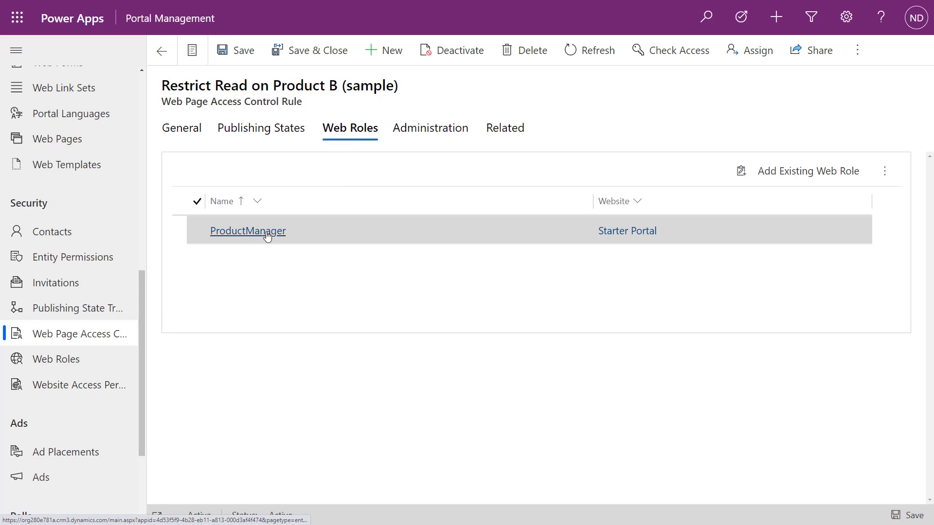
Step: Add the sample contact from recent records to the ProductManager web role's related Contacts
click(267, 232)
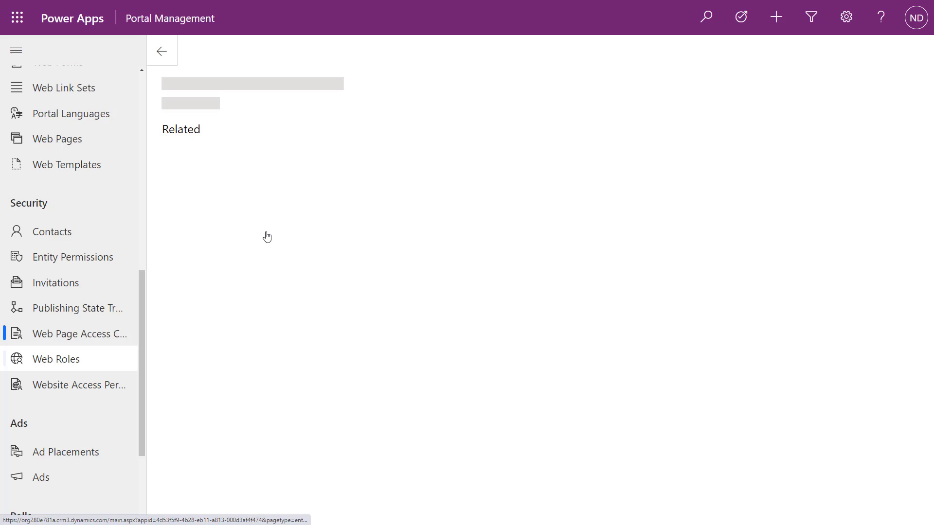
click(367, 129)
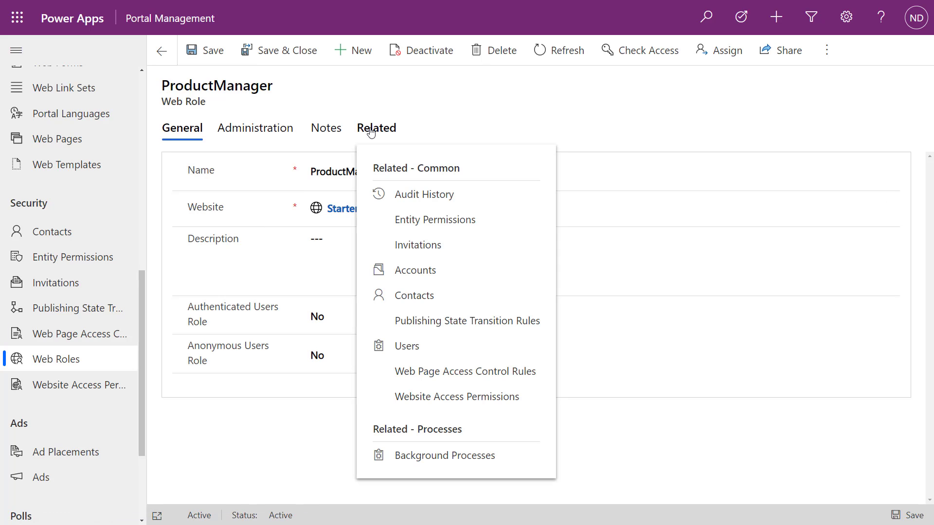
click(424, 298)
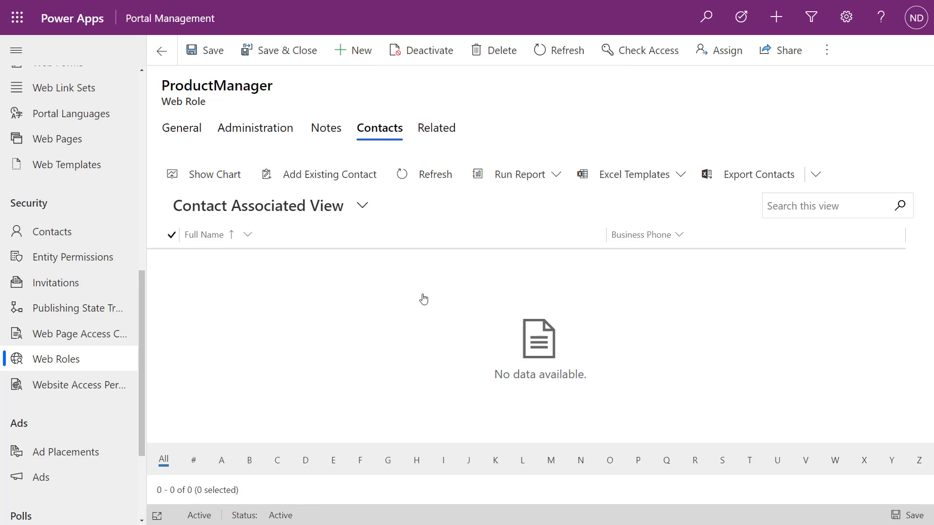
click(320, 179)
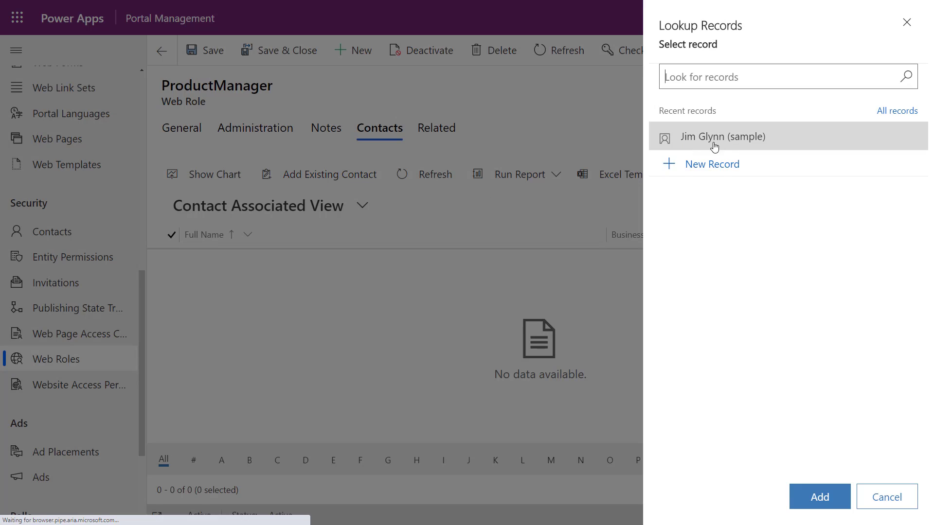
click(734, 145)
click(820, 497)
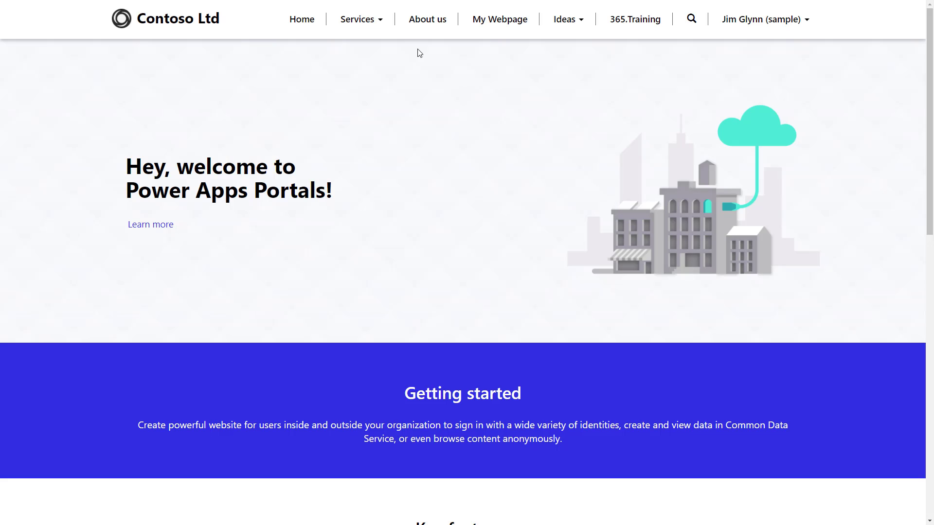
Step: Open Services > Product B (sample) and check that the page displays for the signed-in contact
click(376, 23)
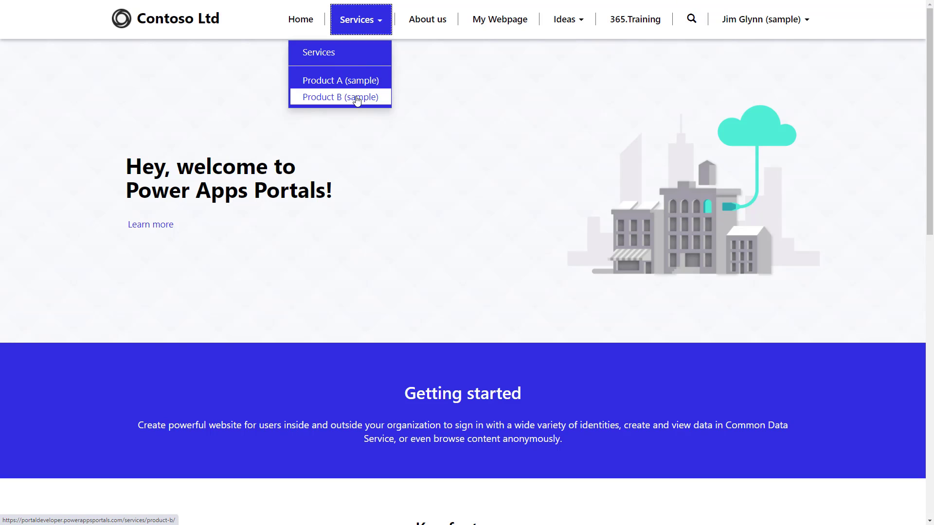
click(357, 100)
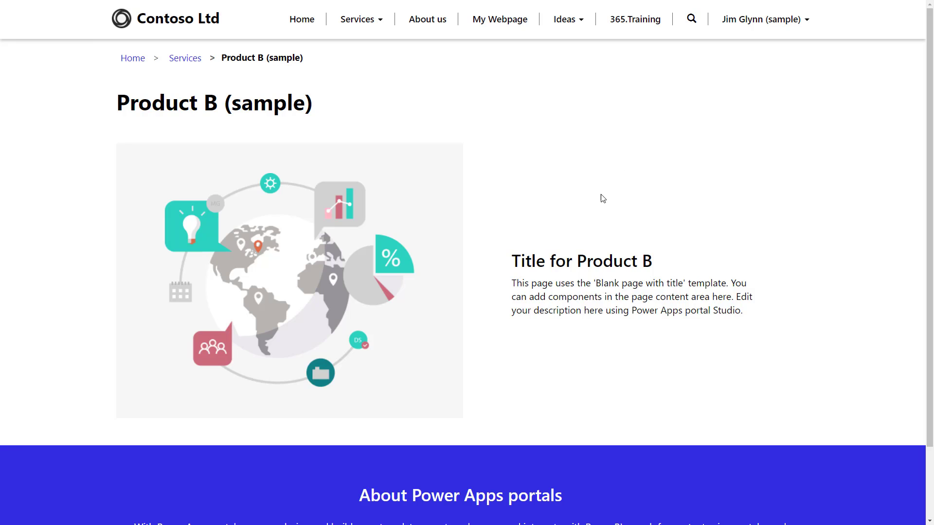
scroll(586, 340, down, 1)
scroll(586, 340, down, 2)
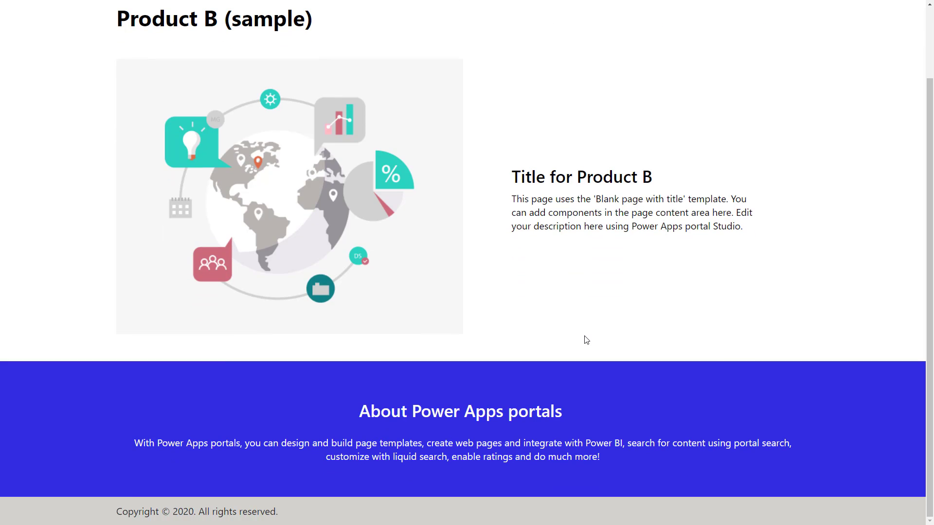
scroll(586, 340, up, 2)
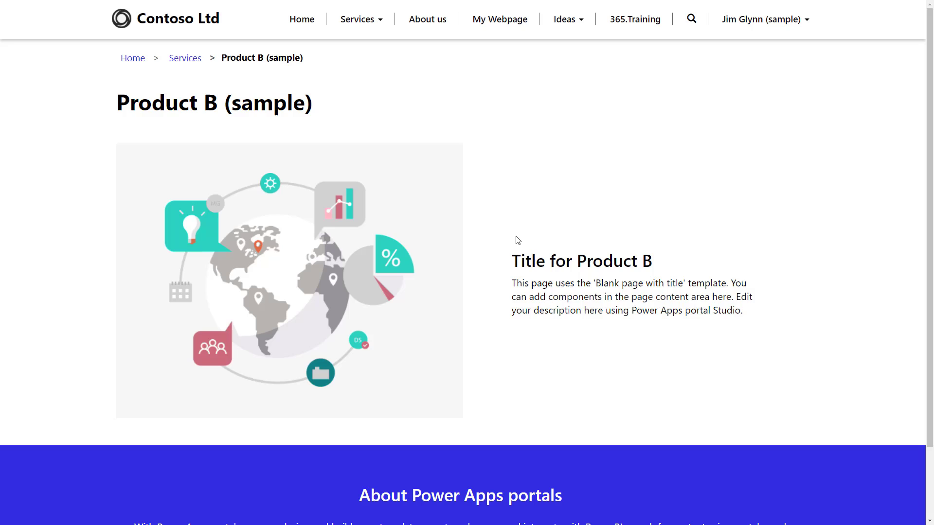
Step: Sign out, then try Services > Product B (sample) again to get the sign-in page
click(749, 27)
click(766, 83)
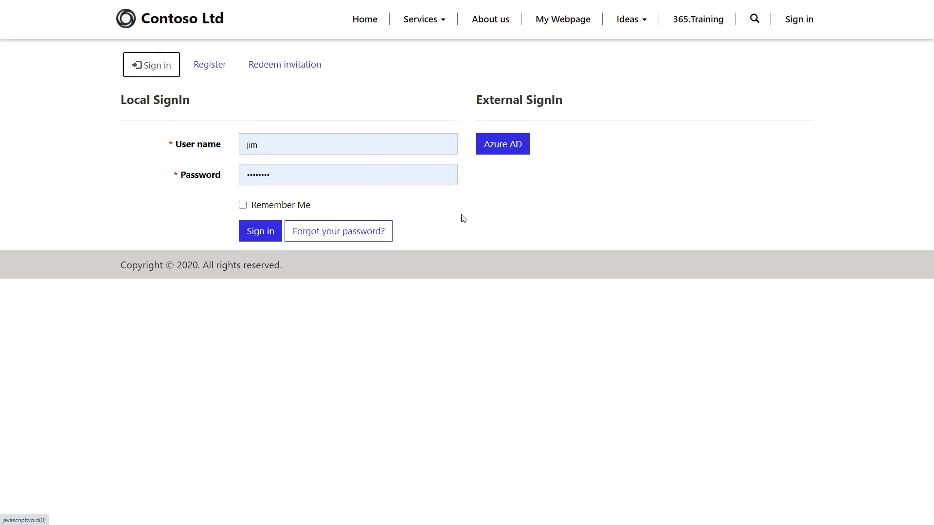
click(420, 28)
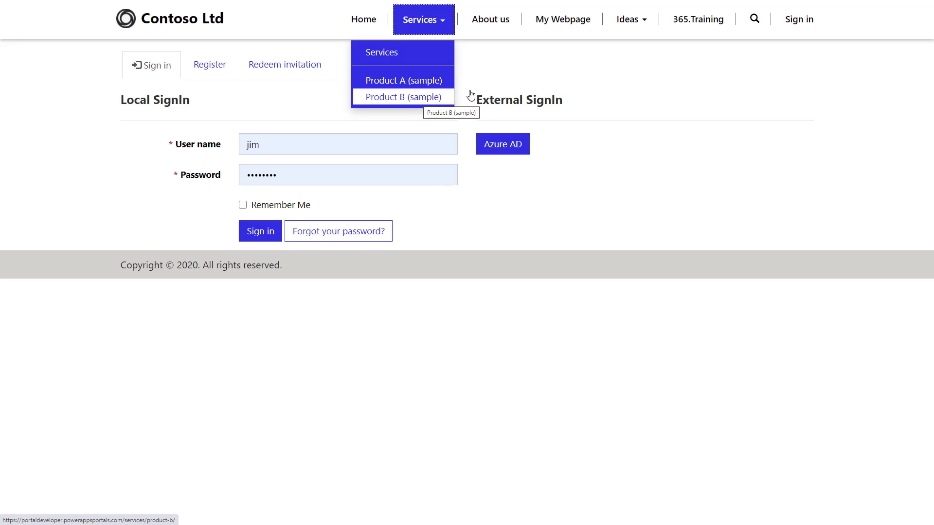
click(544, 58)
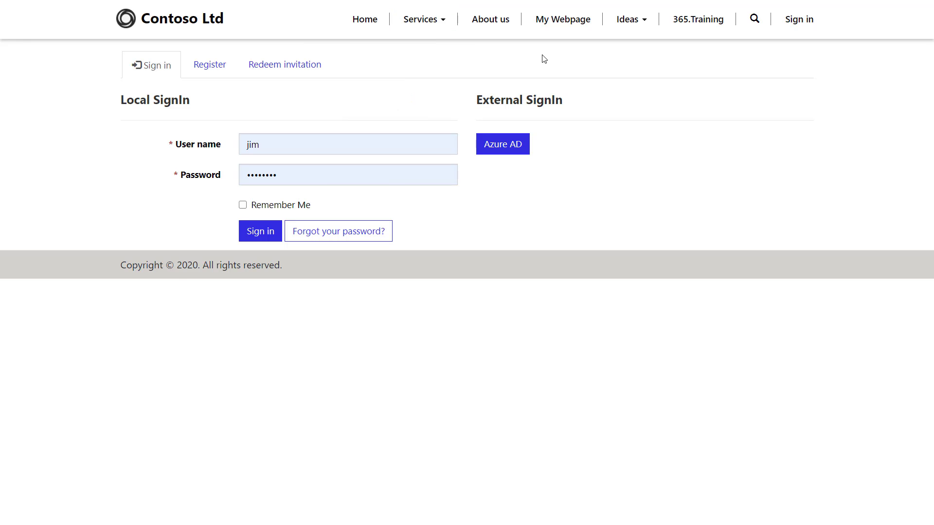